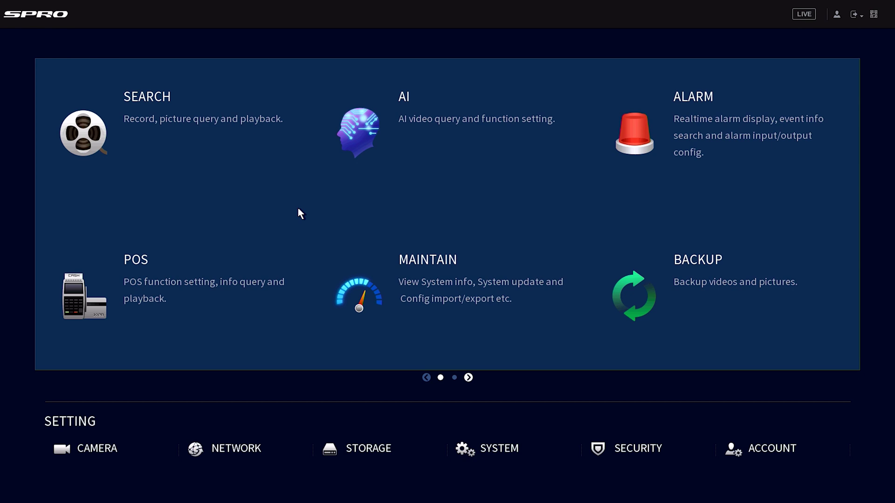
Step: Enable motion detection for channel D2 in the alarm video detection settings, apply it and return to the main menu
click(674, 148)
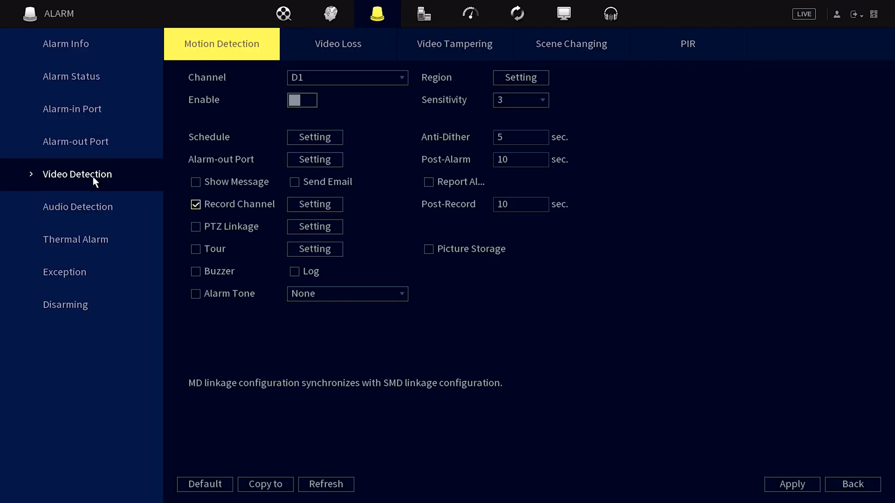
click(212, 44)
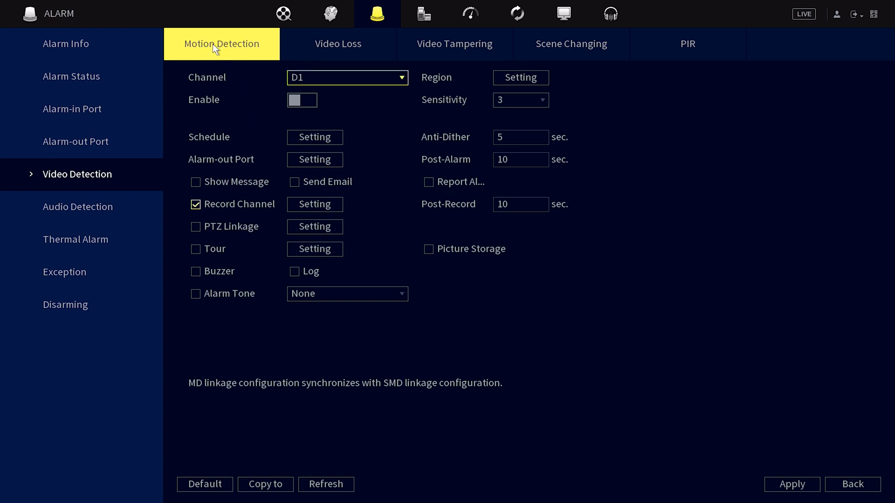
click(330, 80)
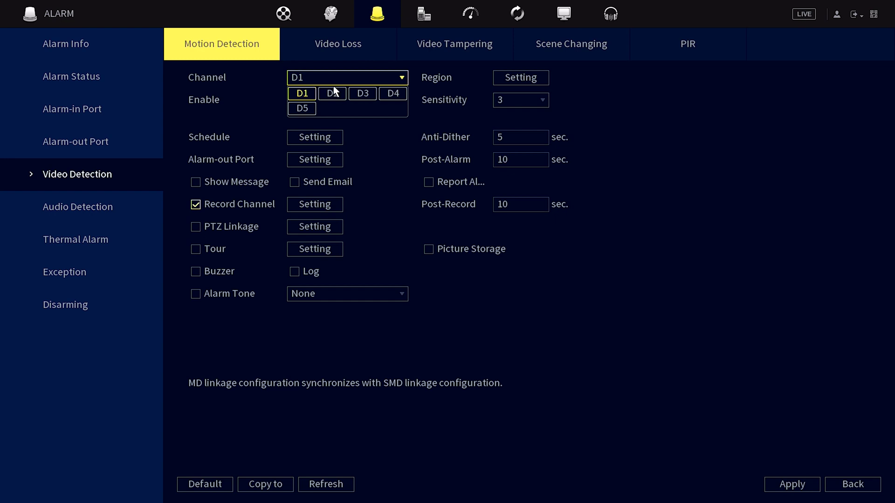
click(334, 92)
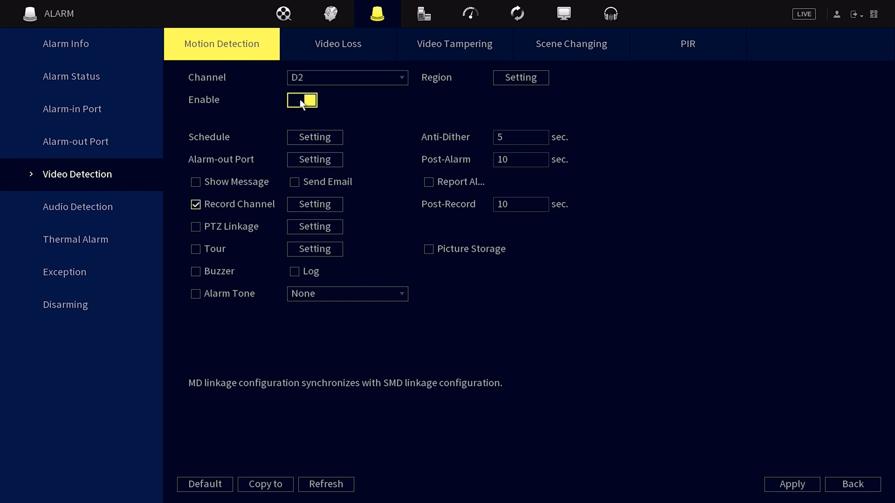
click(520, 78)
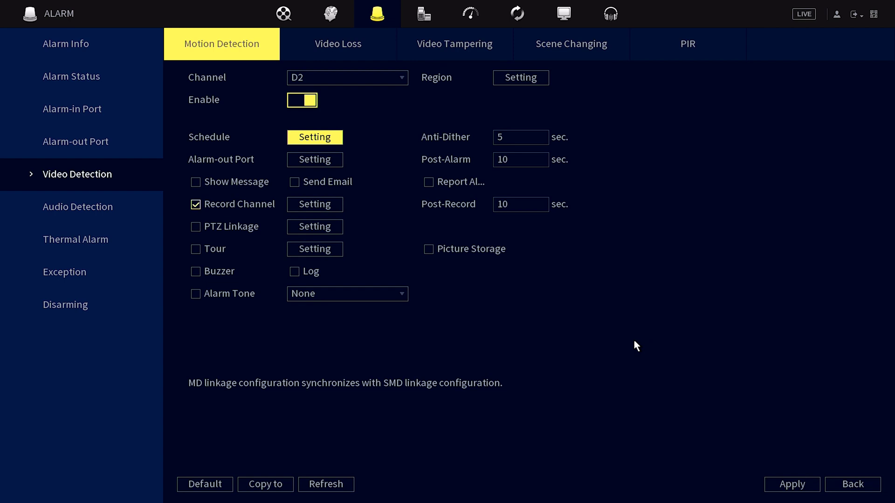
click(776, 488)
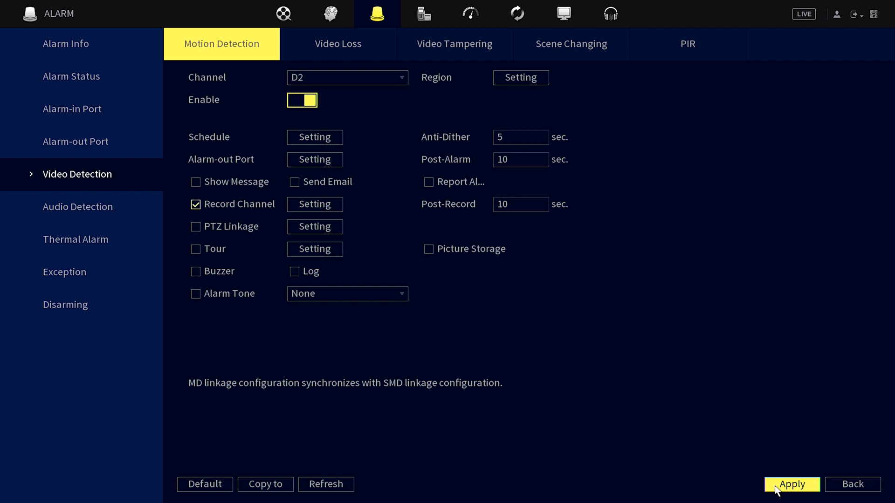
right_click(776, 487)
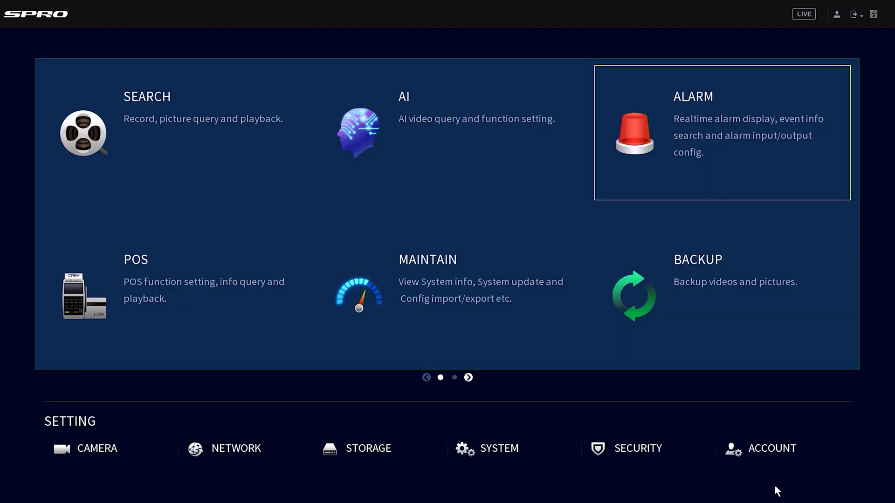
Step: Open the network email settings and examine the SMTP server, port, username and password fields
click(226, 451)
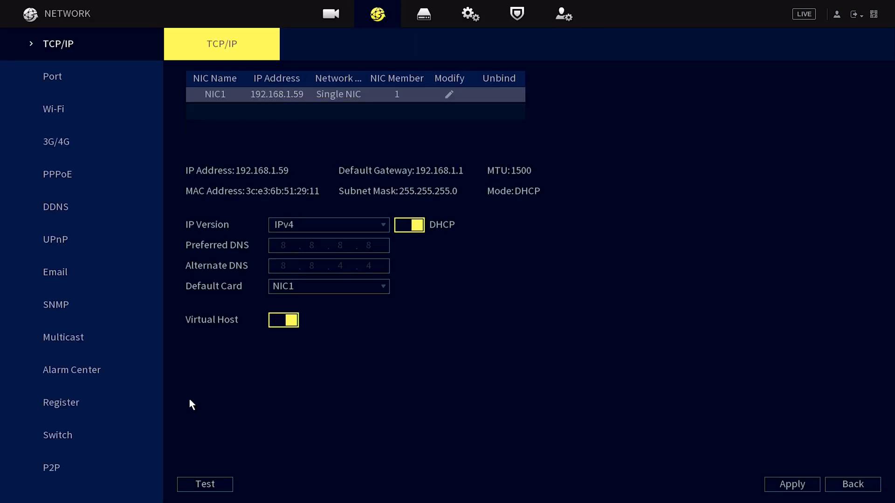
click(61, 268)
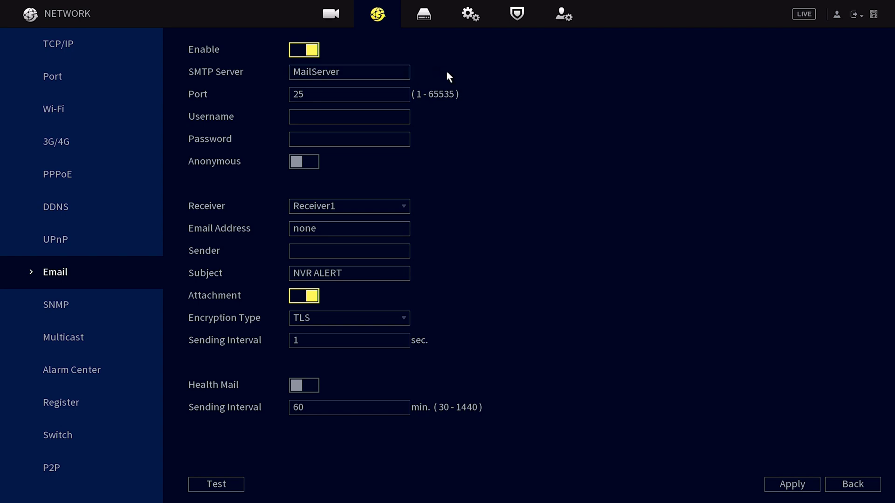
click(382, 74)
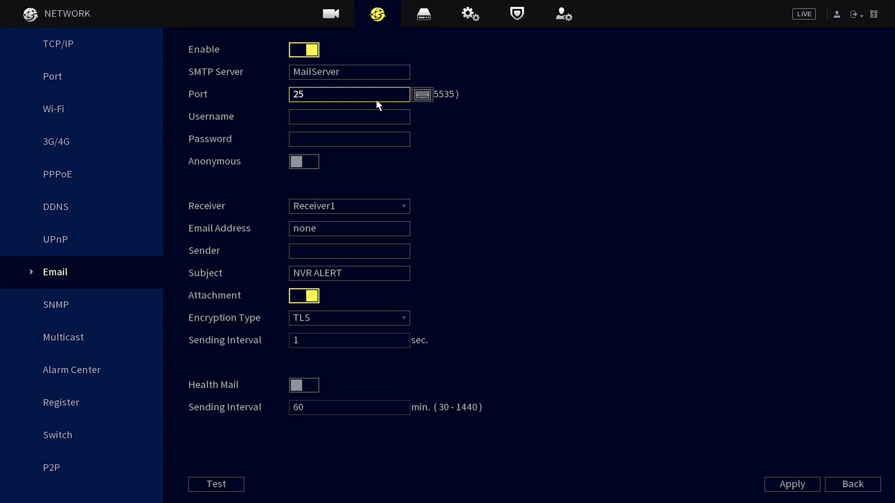
click(365, 120)
click(365, 136)
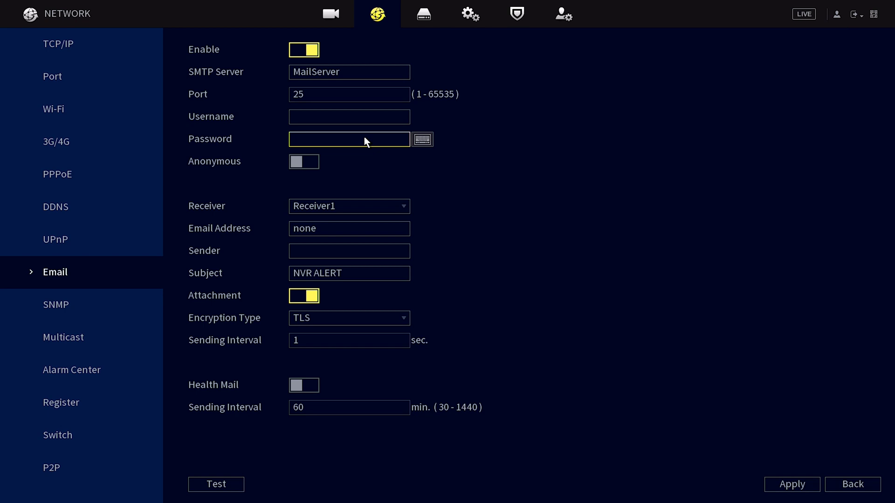
Step: Review the receiver choices, keeping Receiver1, and examine the email address, sender and username fields
click(377, 207)
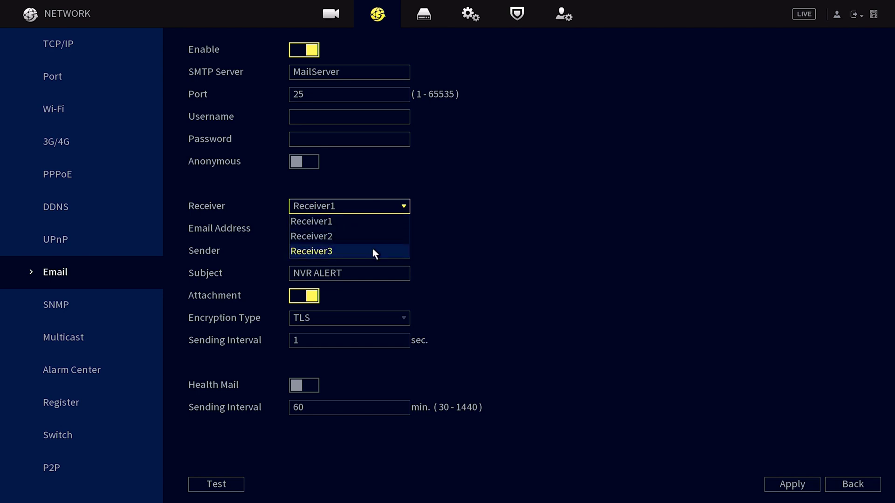
click(355, 223)
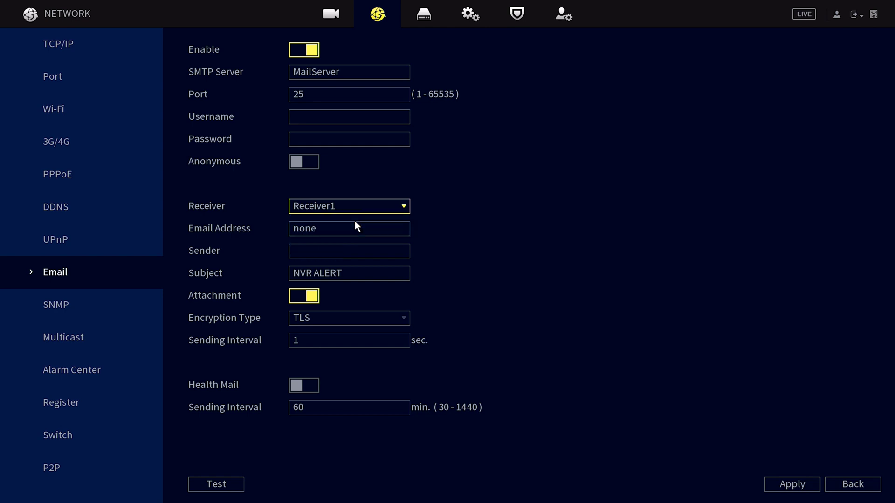
click(354, 224)
click(355, 228)
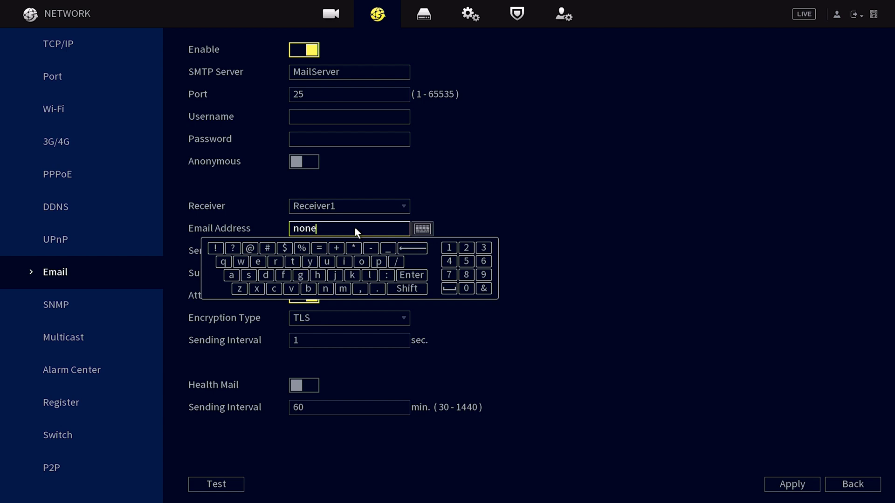
click(427, 207)
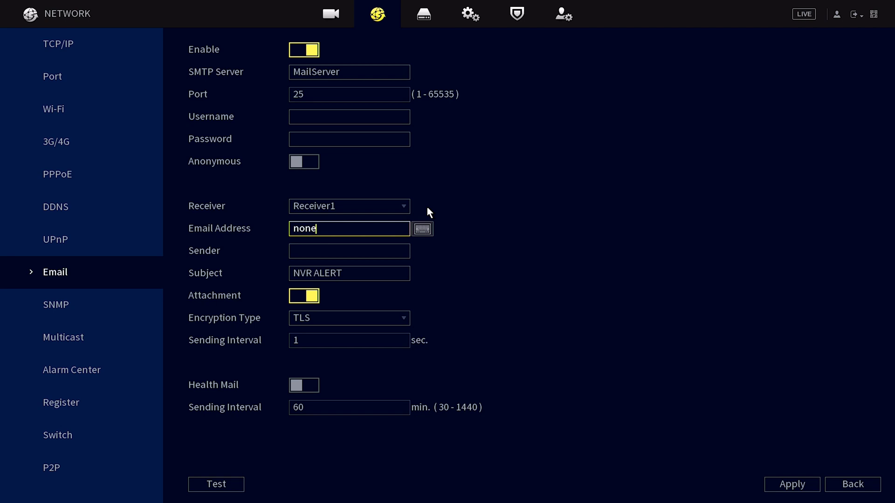
click(379, 250)
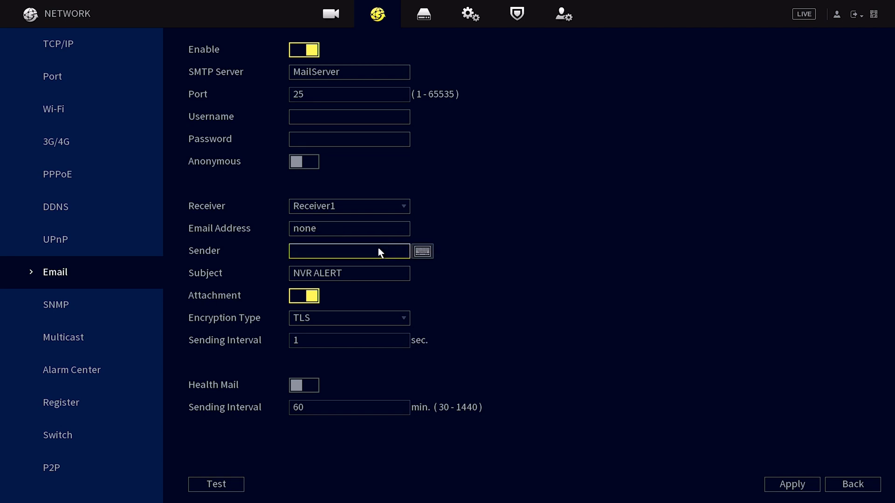
click(424, 234)
click(376, 119)
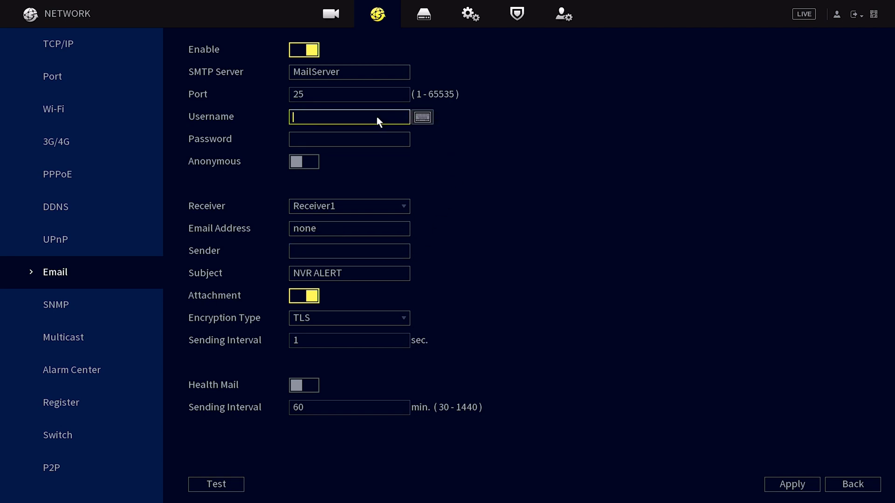
click(452, 147)
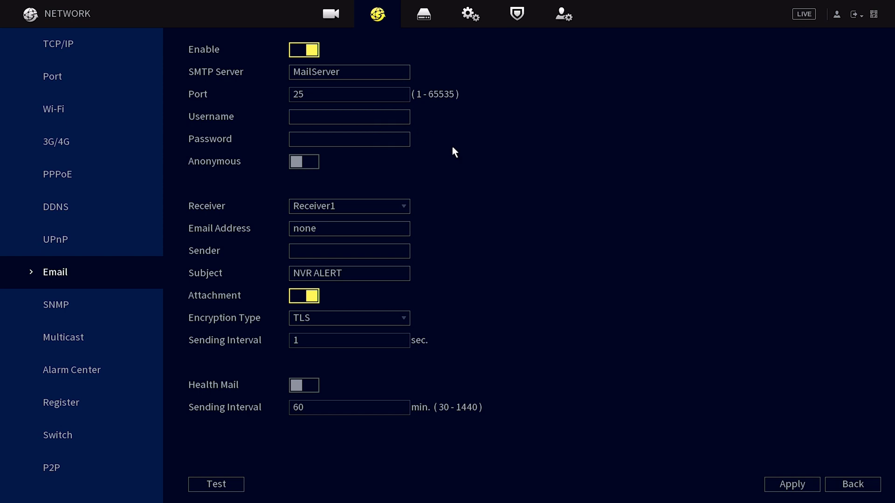
Step: Examine the email subject, encryption type options and the sending intervals for alerts and health mail
click(299, 273)
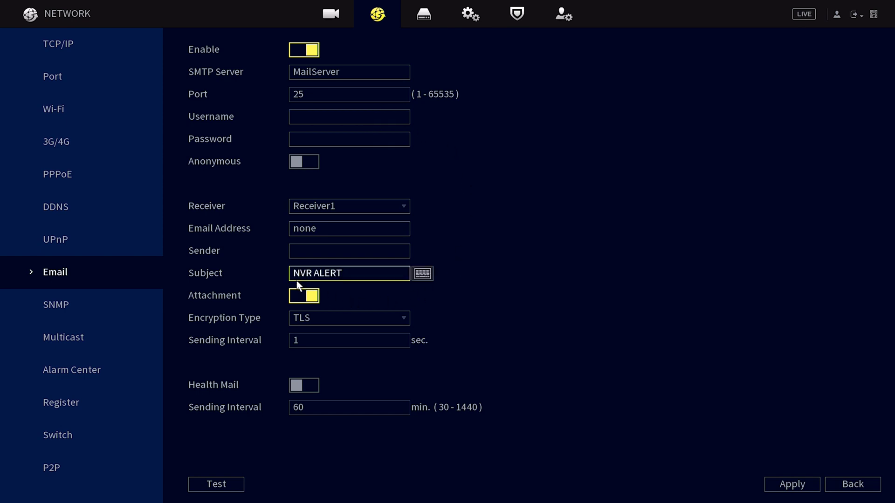
click(346, 284)
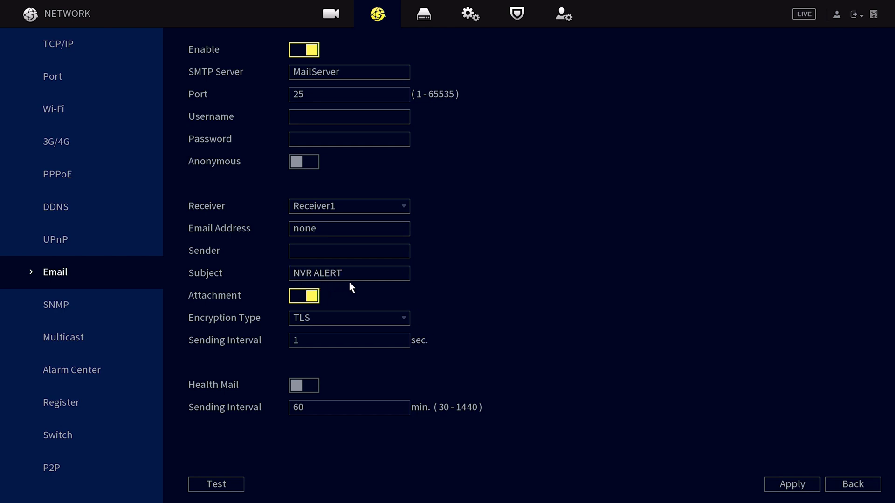
click(355, 317)
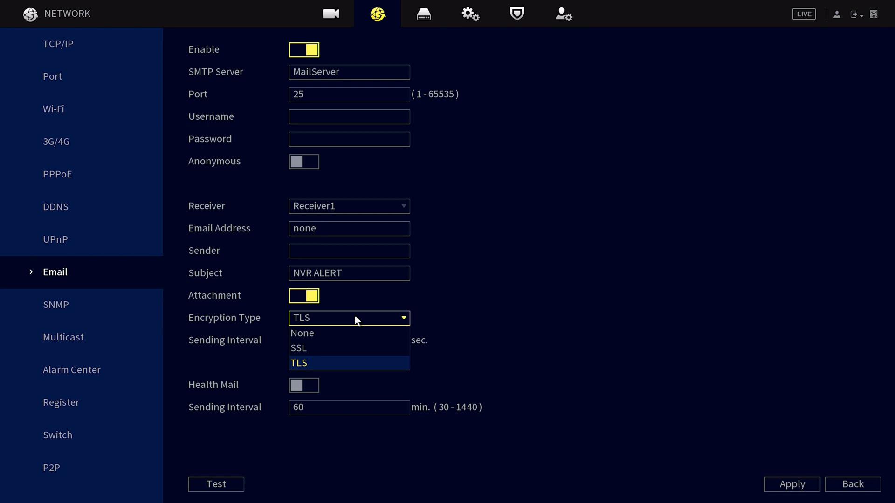
click(354, 317)
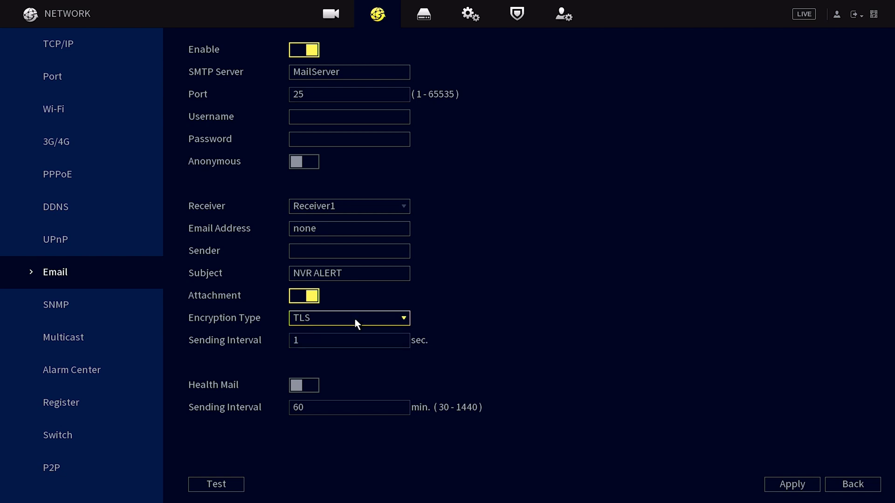
click(352, 340)
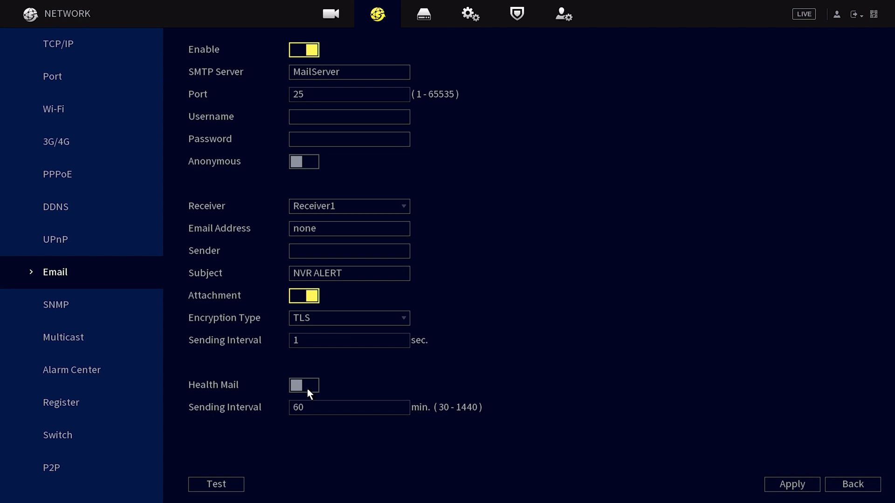
click(310, 406)
Step: Try to apply the email settings, dismiss the note and return to the main menu
click(774, 487)
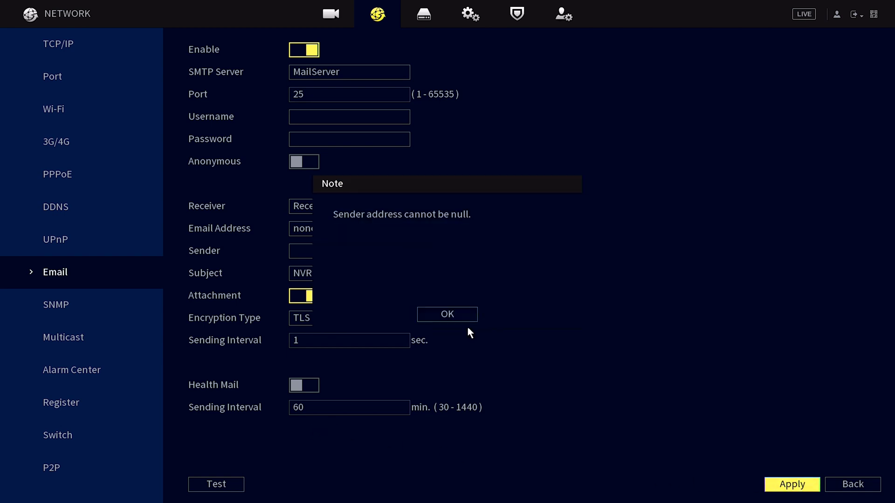
click(447, 313)
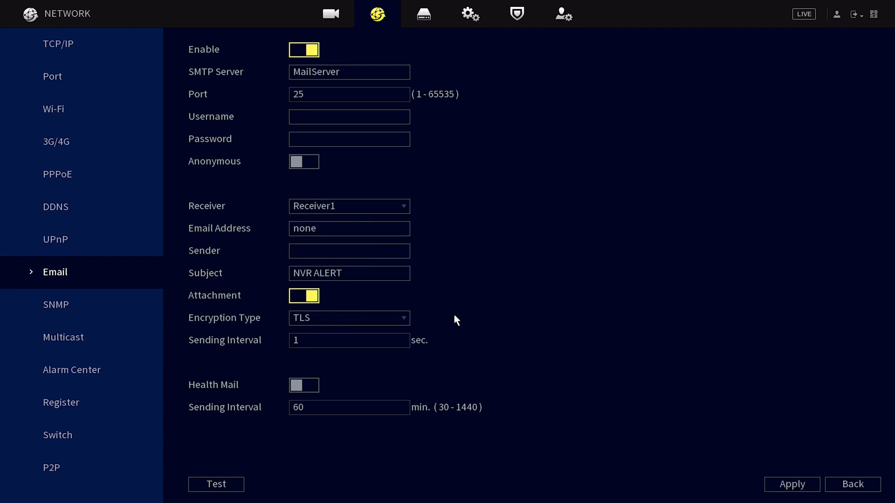
right_click(455, 319)
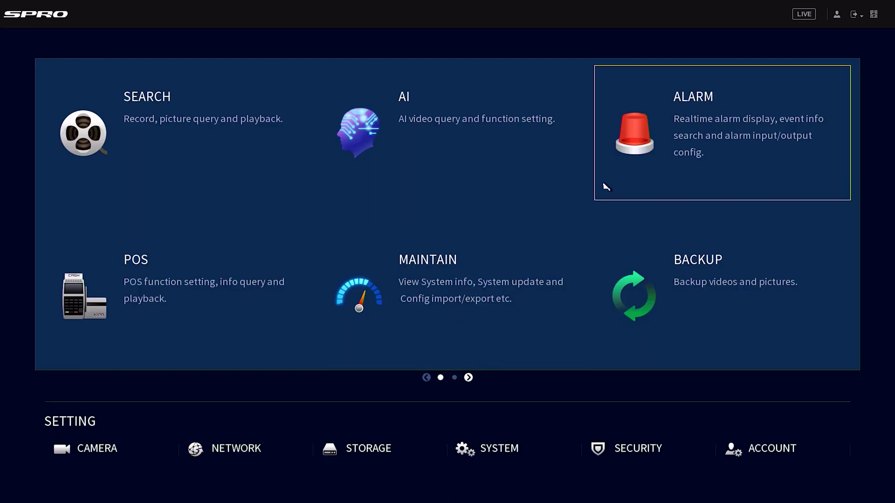
Step: Turn on Send Email and Picture Storage for channel D2's motion detection, apply and return to the main menu
click(646, 139)
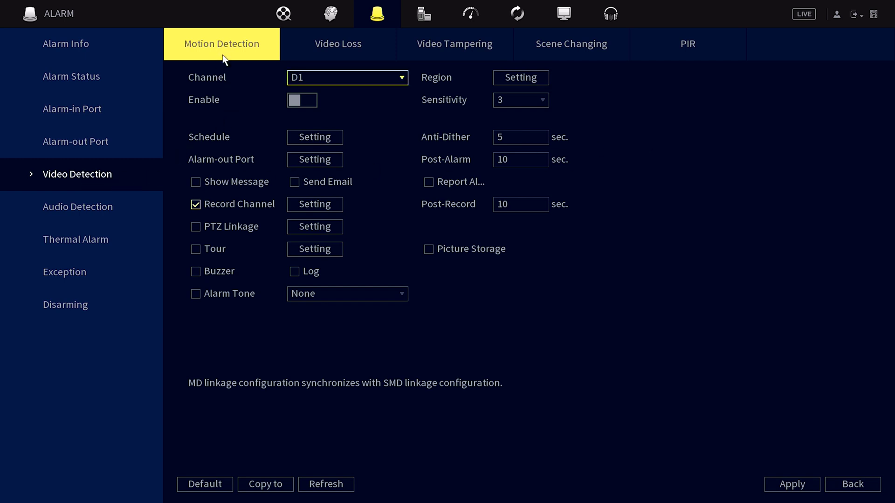
click(300, 79)
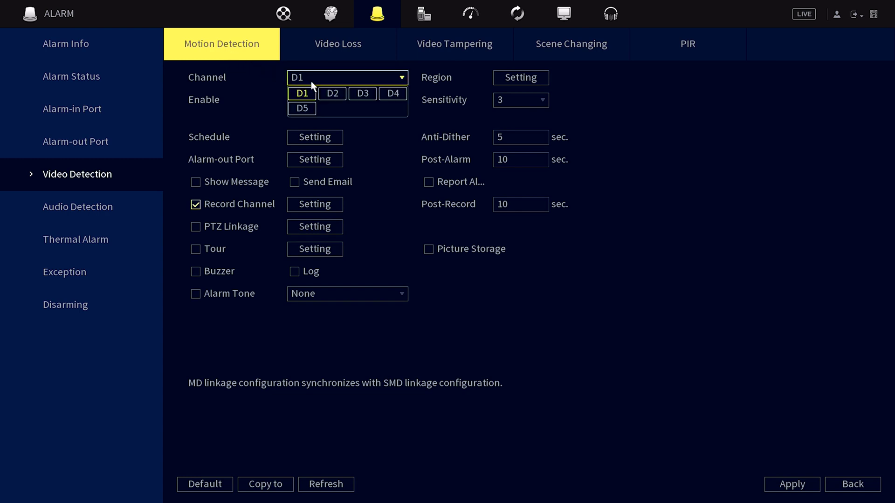
click(333, 98)
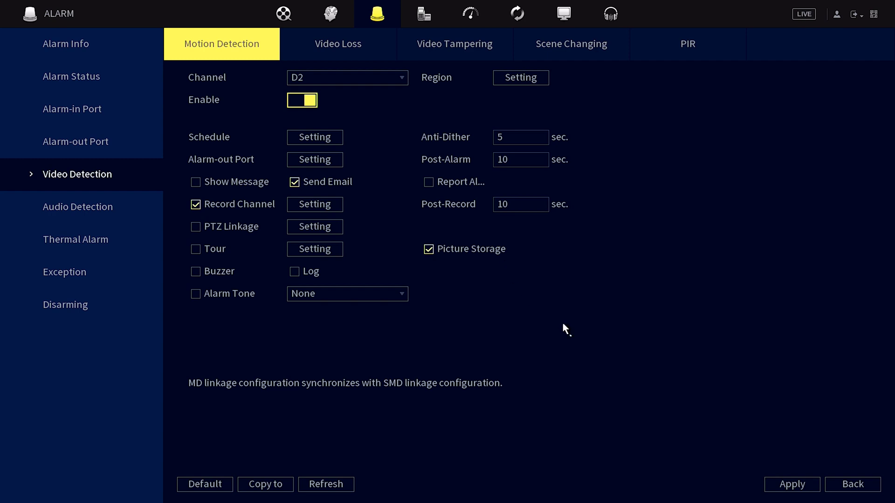
right_click(777, 486)
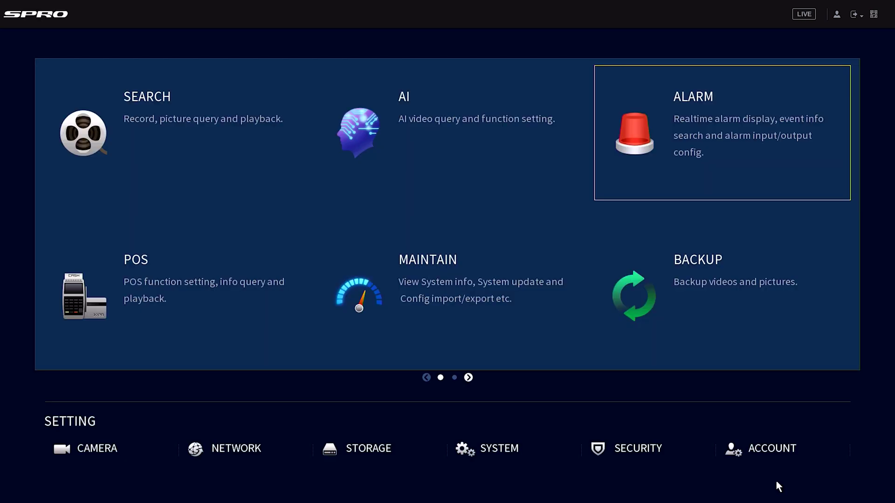
Step: Set channel D2's snapshot storage schedule to Motion from 00:00 to 24:00 on all days, confirm Sunday's period and apply
click(376, 449)
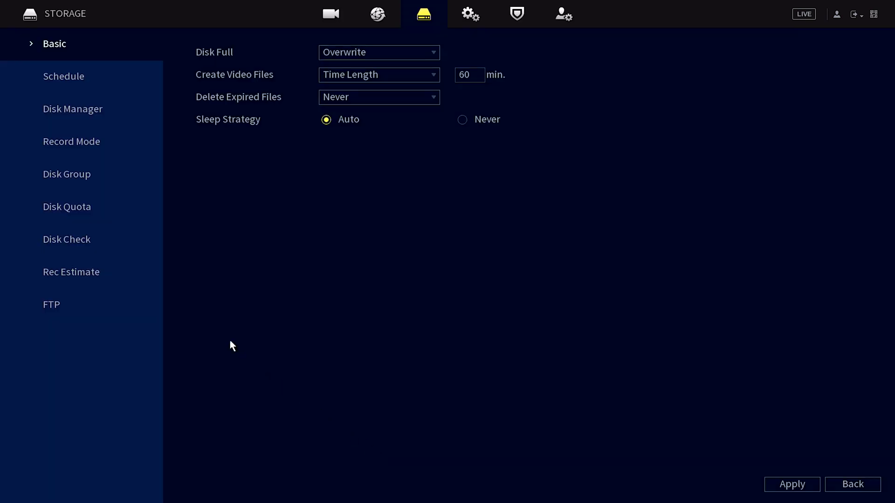
click(93, 75)
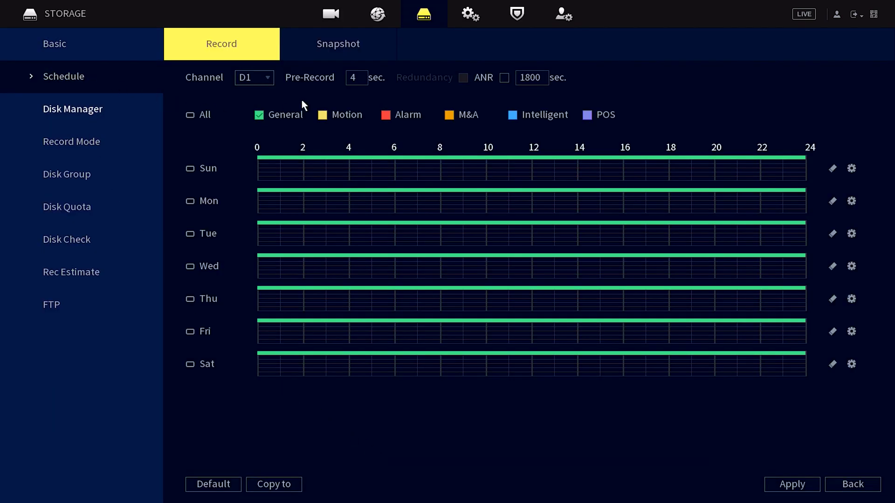
click(338, 47)
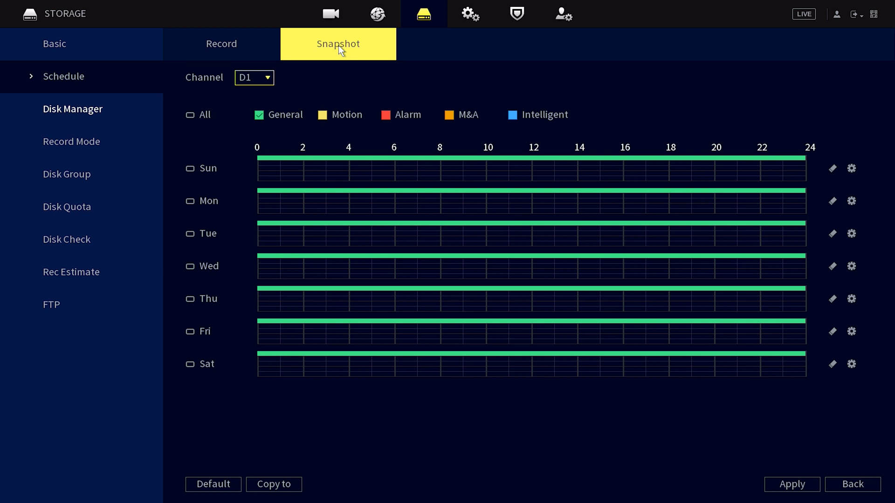
click(259, 78)
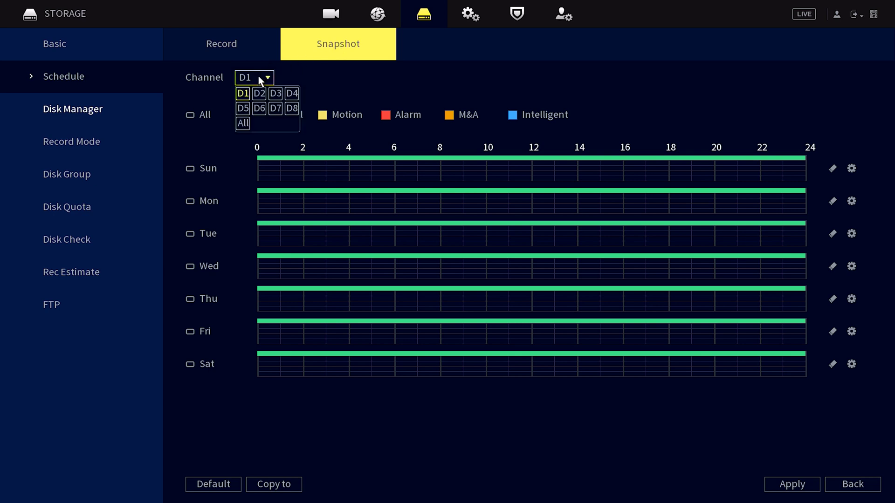
click(259, 93)
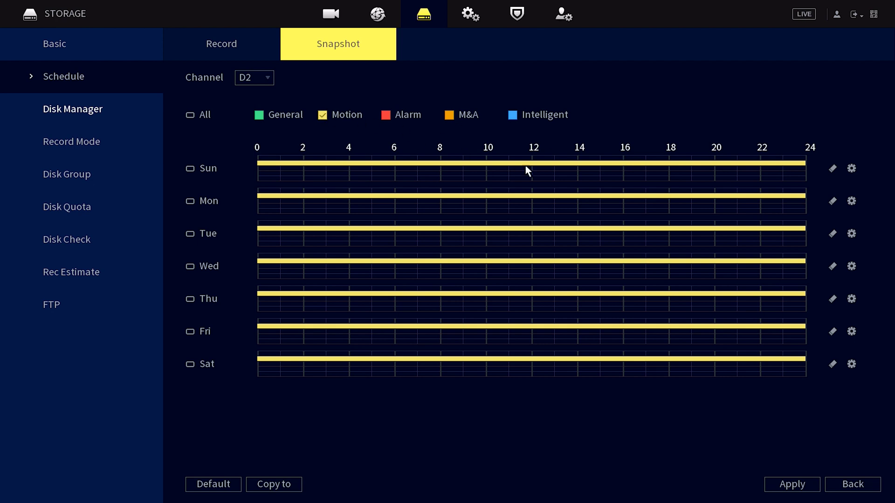
click(852, 169)
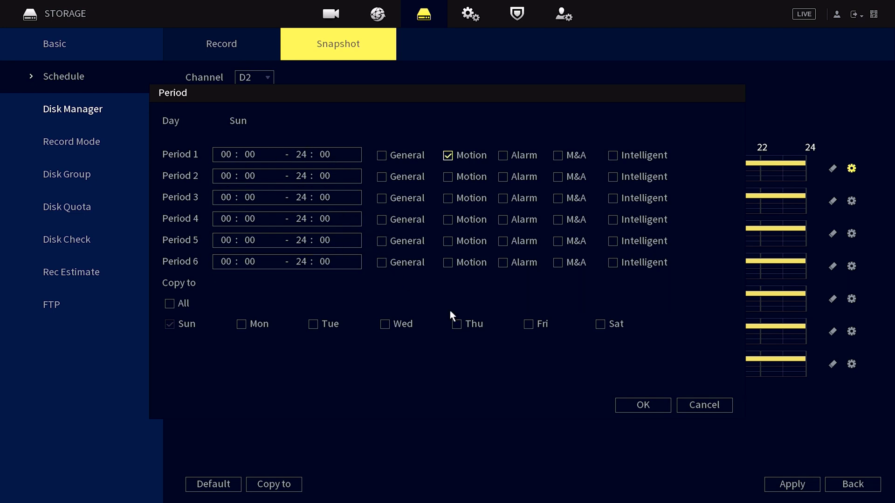
click(624, 406)
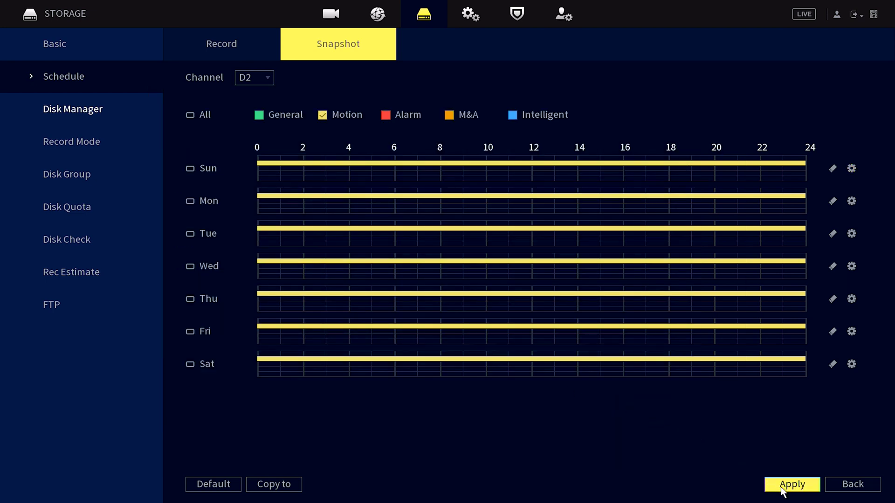